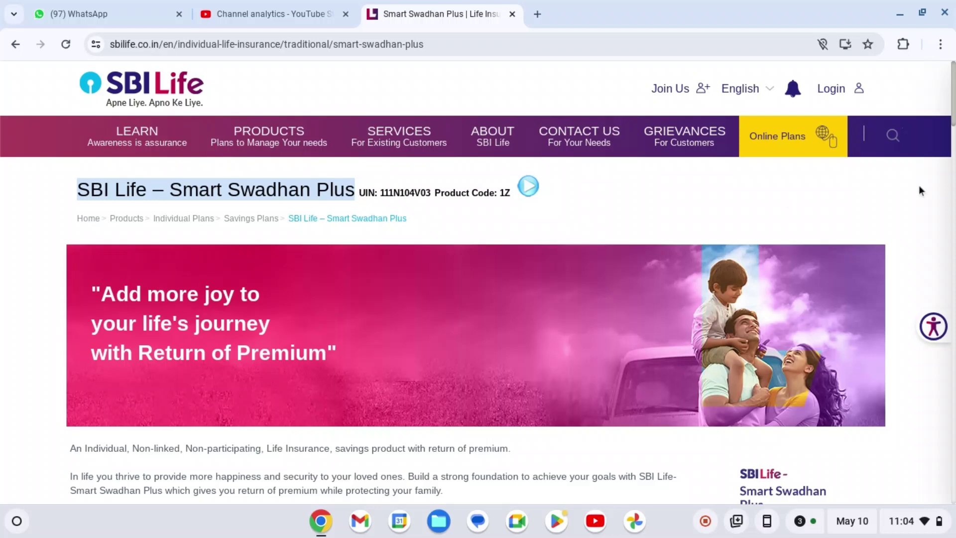
Go to the Smart Swadhan Plus premium calculator and review its name, date of birth, age and gender fields
scroll(953, 107, "down", 12)
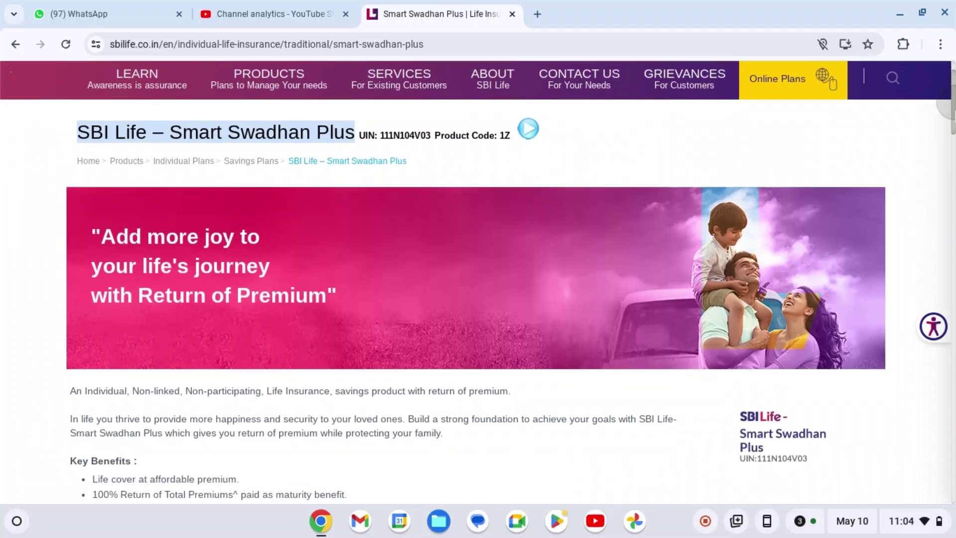
scroll(478, 278, "down", 4)
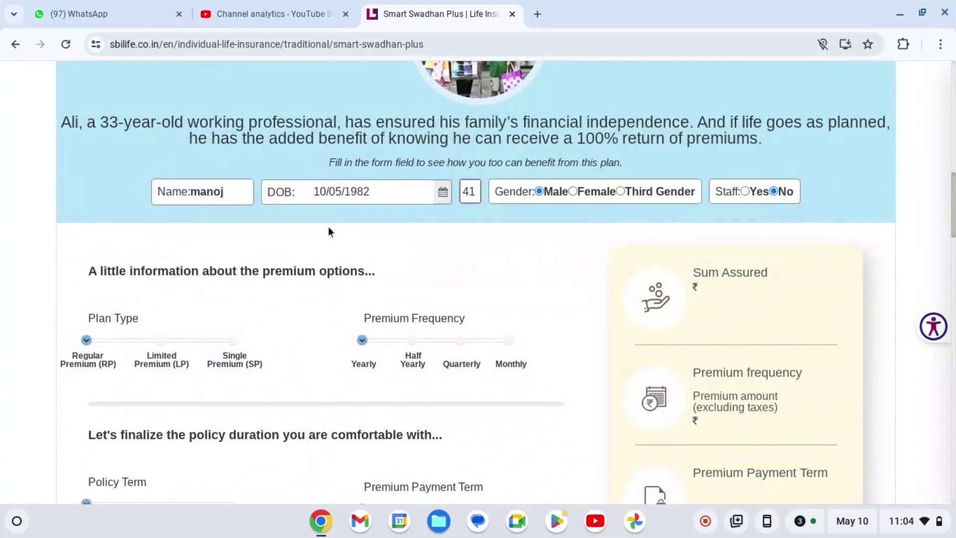
left_click_drag(240, 191, 164, 193)
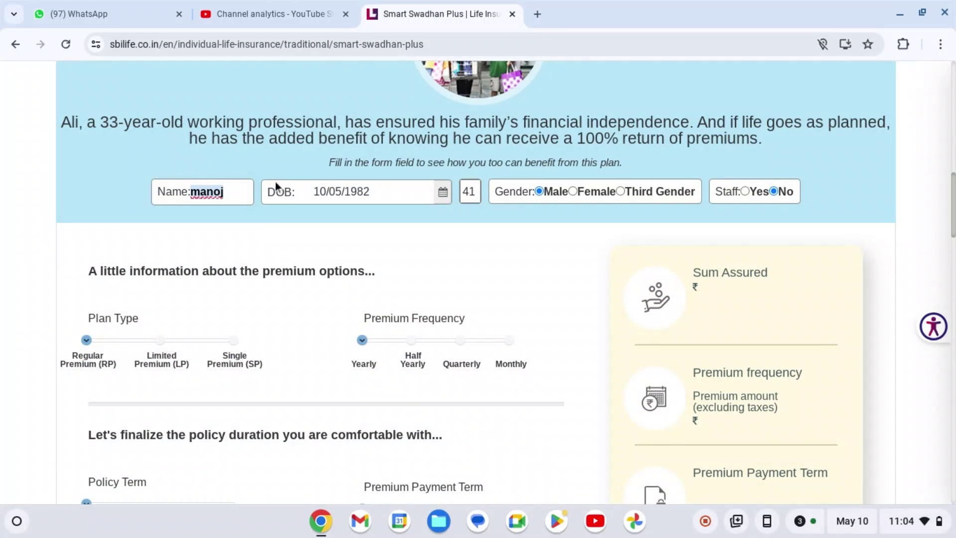
left_click_drag(312, 191, 386, 195)
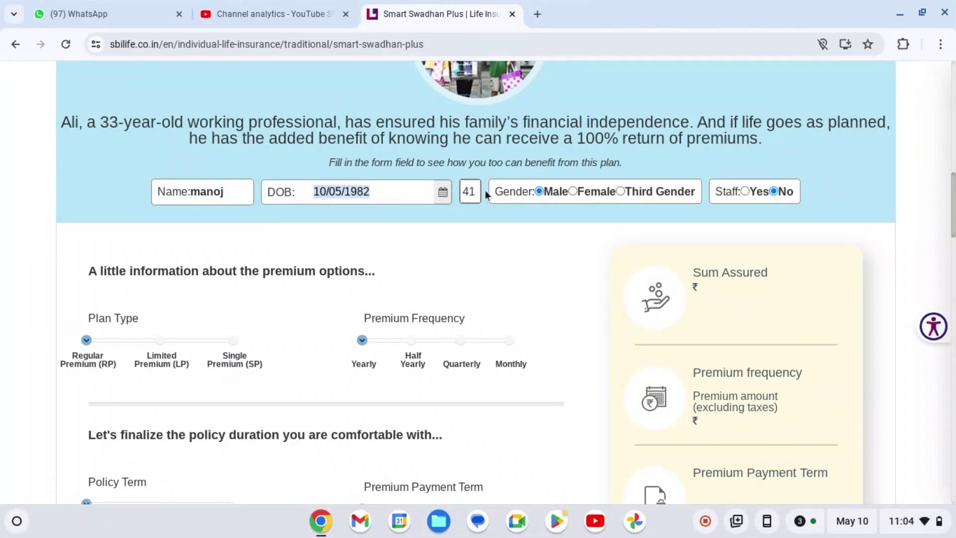
left_click_drag(496, 191, 578, 194)
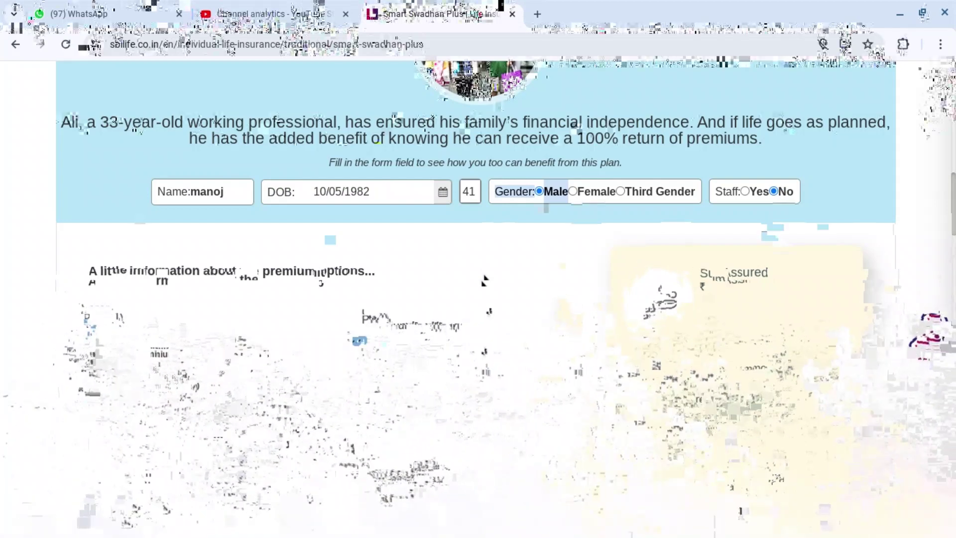
Try the Limited Premium and Single Premium plan types, and return the plan type to Regular Premium (RP)
left_click_drag(85, 317, 171, 319)
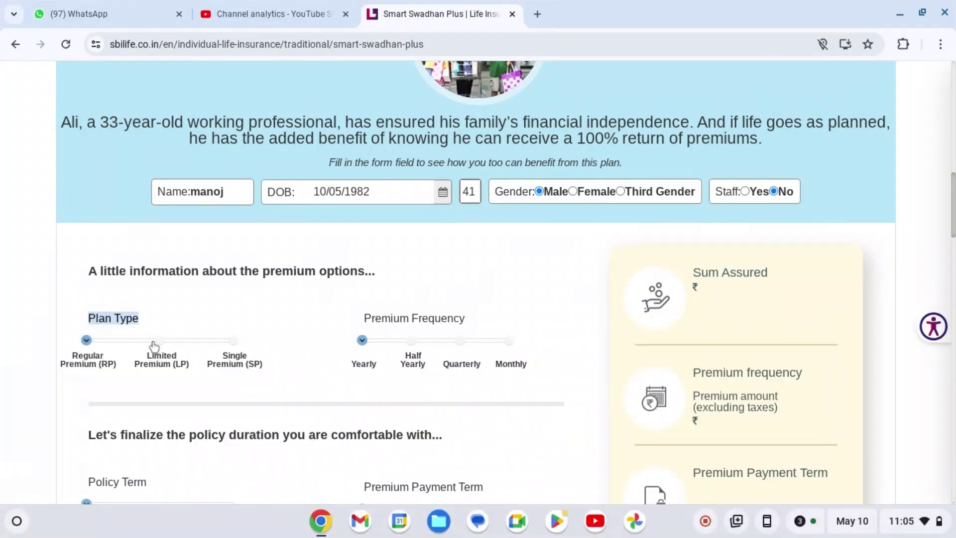
left_click(86, 340)
left_click(160, 341)
left_click(233, 341)
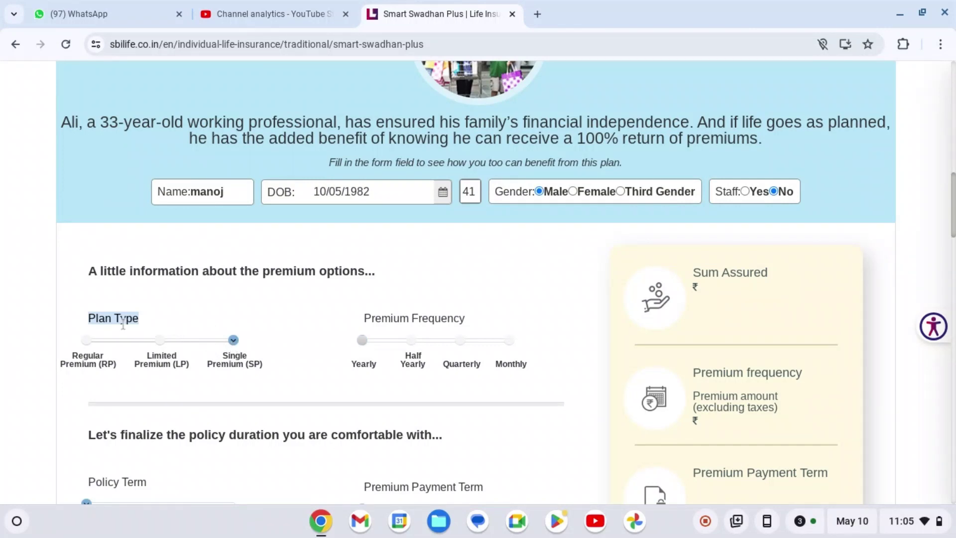
left_click_drag(90, 318, 152, 320)
left_click(85, 340)
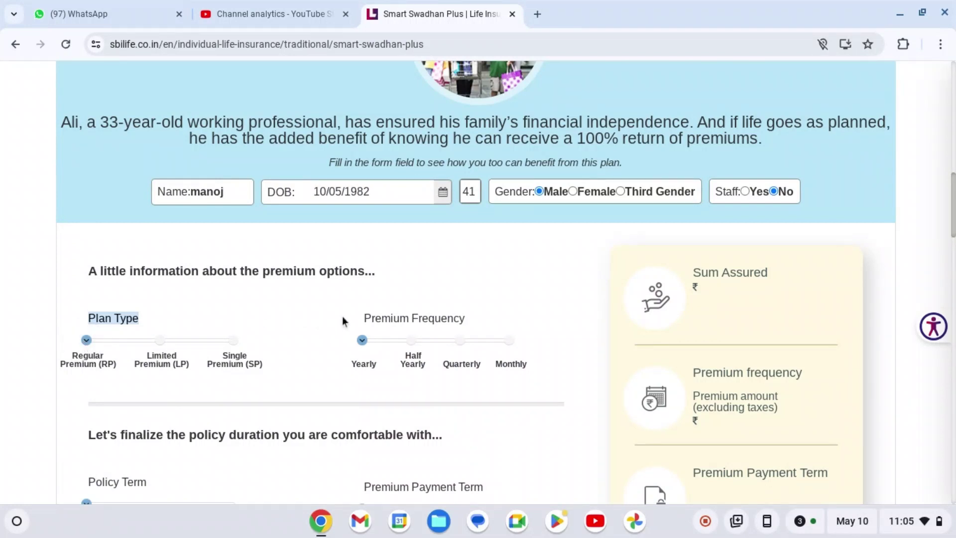
Review the premium frequency options and set the policy term to 20 years
left_click(366, 315)
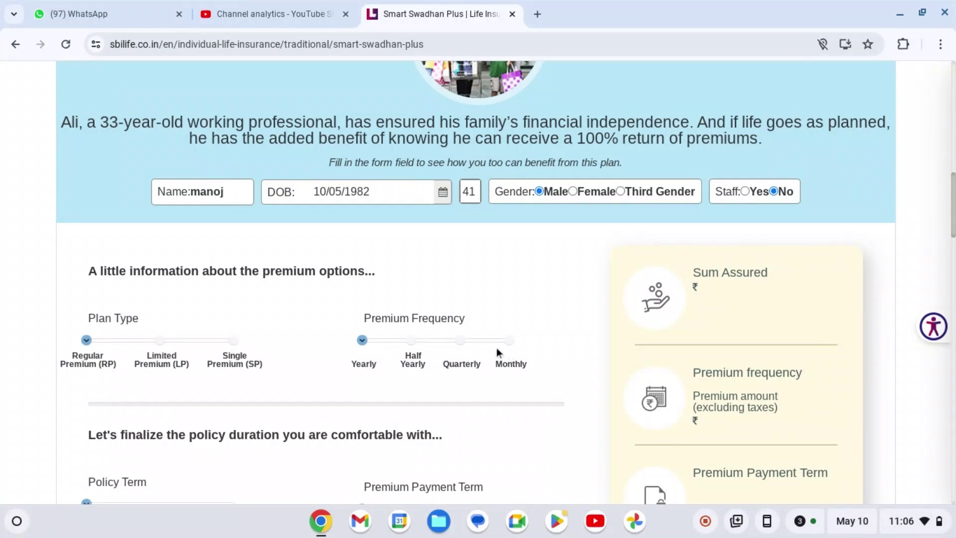
left_click_drag(363, 321, 481, 320)
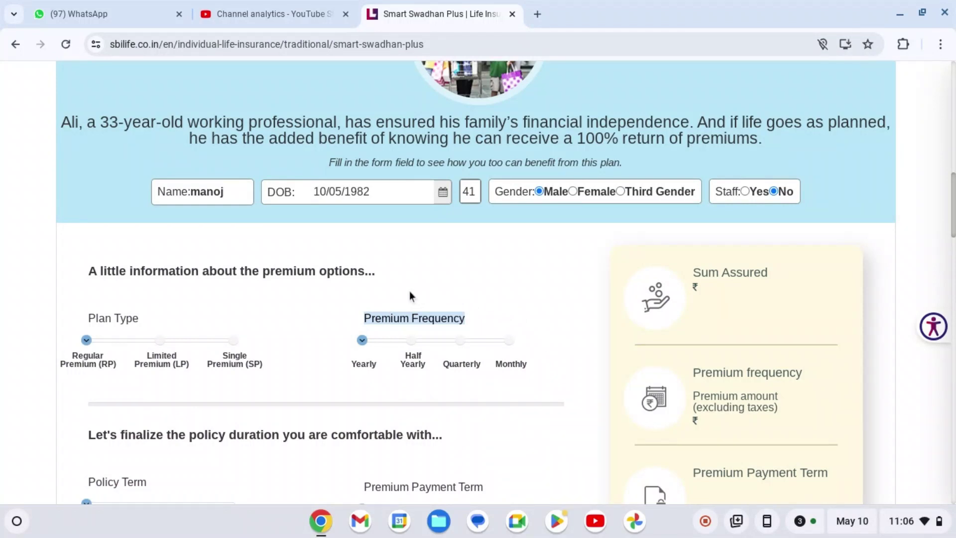
scroll(954, 198, "down", 4)
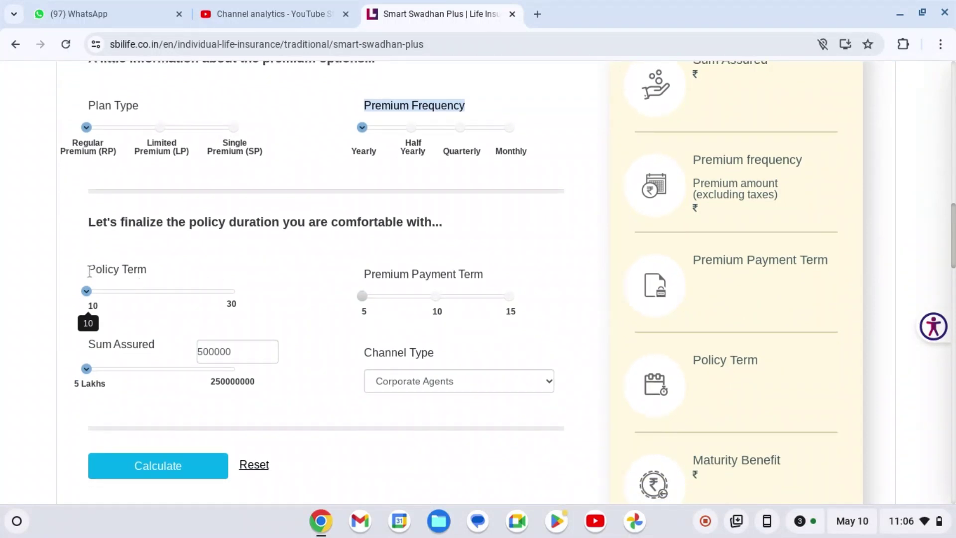
left_click_drag(89, 270, 153, 272)
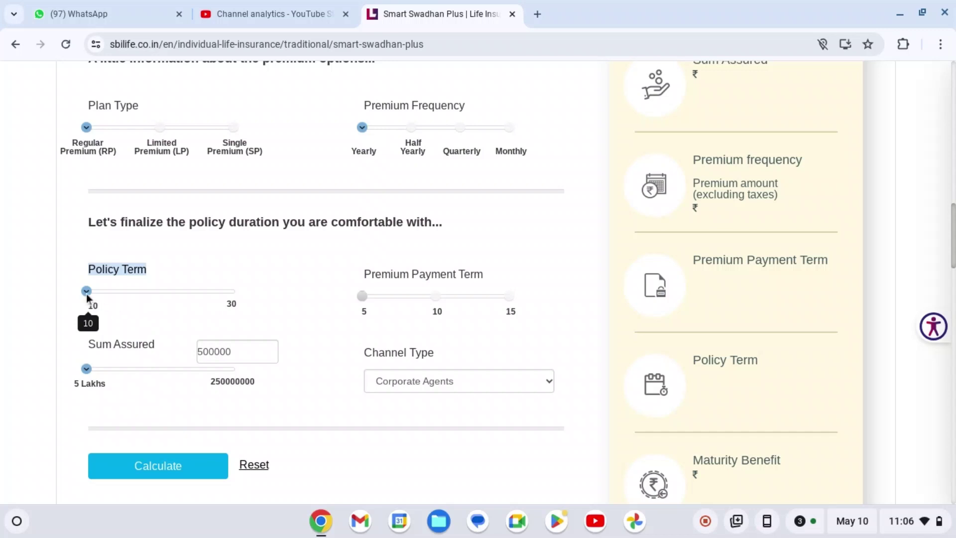
left_click_drag(86, 294, 160, 296)
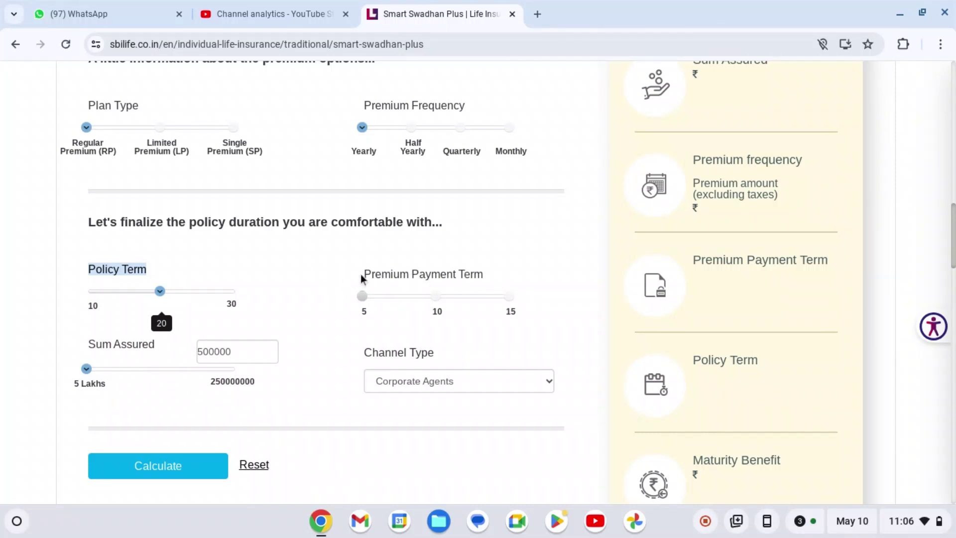
Try the Limited Premium plan type while checking the premium payment term, and switch back to Regular Premium
left_click_drag(362, 275, 490, 279)
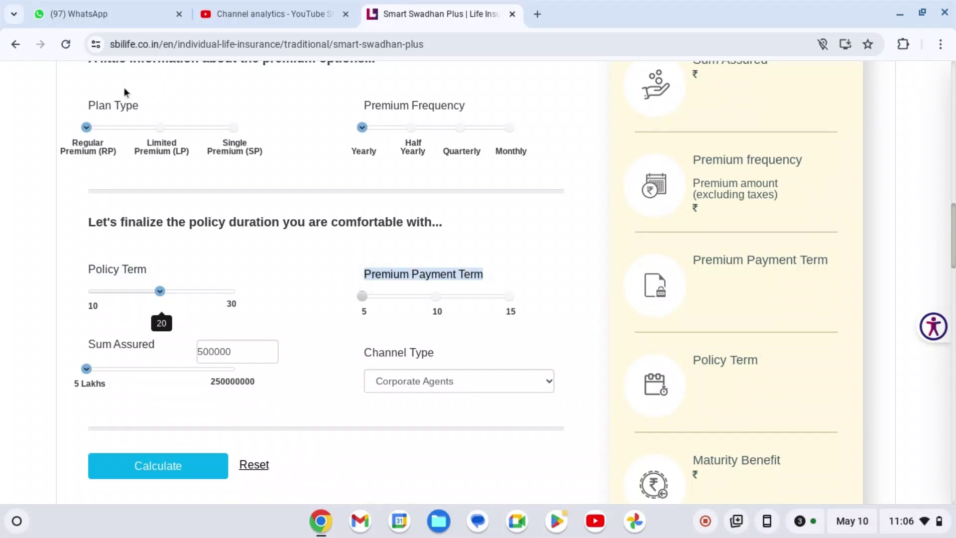
left_click(159, 128)
left_click(85, 131)
left_click(363, 274)
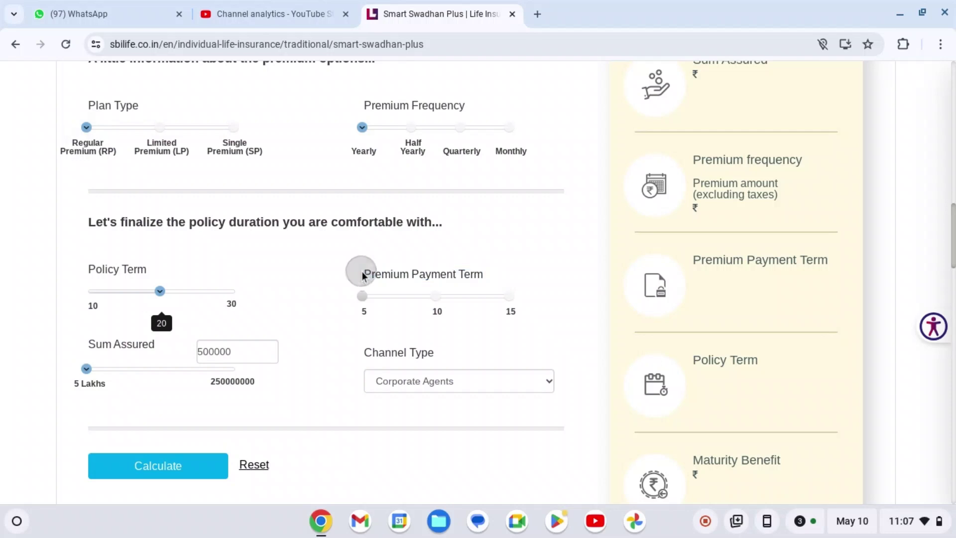
left_click(479, 276)
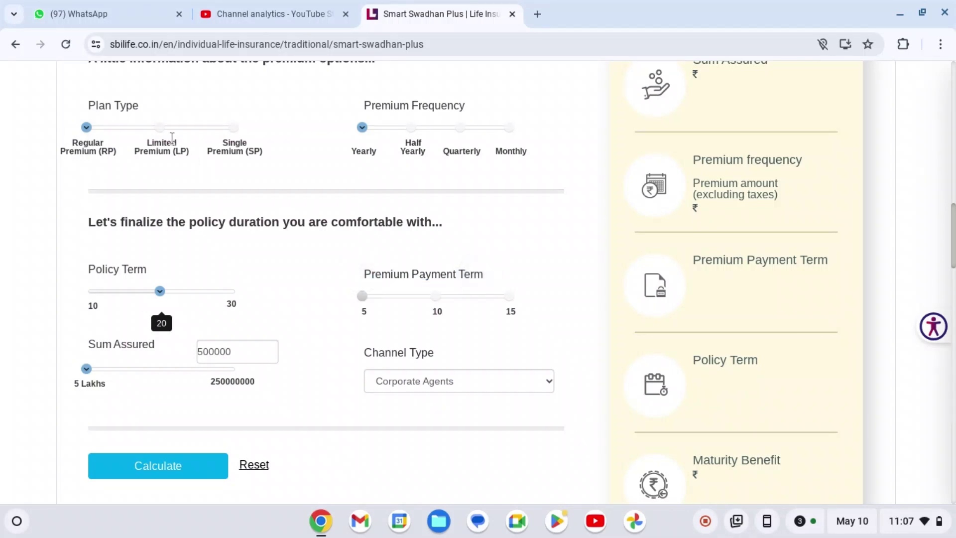
Set the plan type to Limited Premium (LP) and the premium payment term to 15 years
left_click(160, 128)
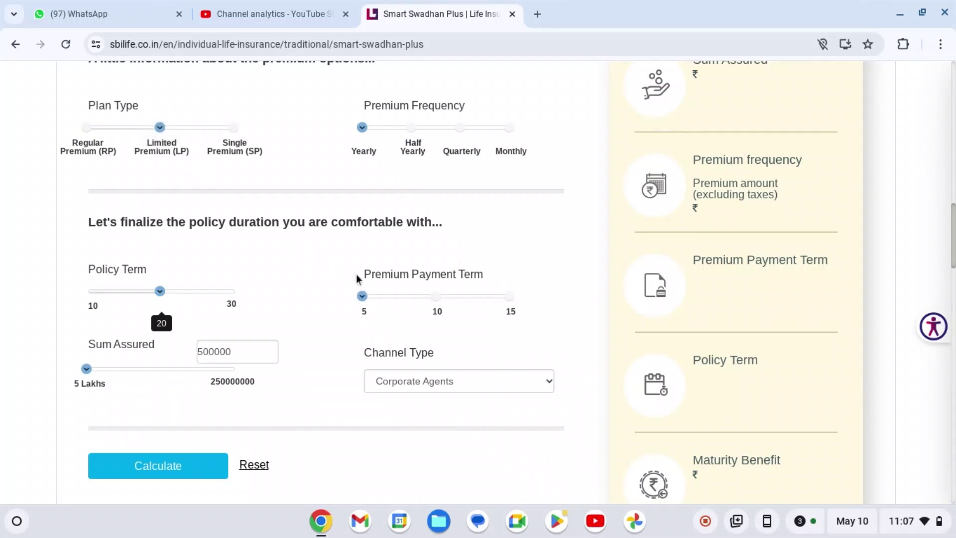
left_click_drag(354, 273, 515, 280)
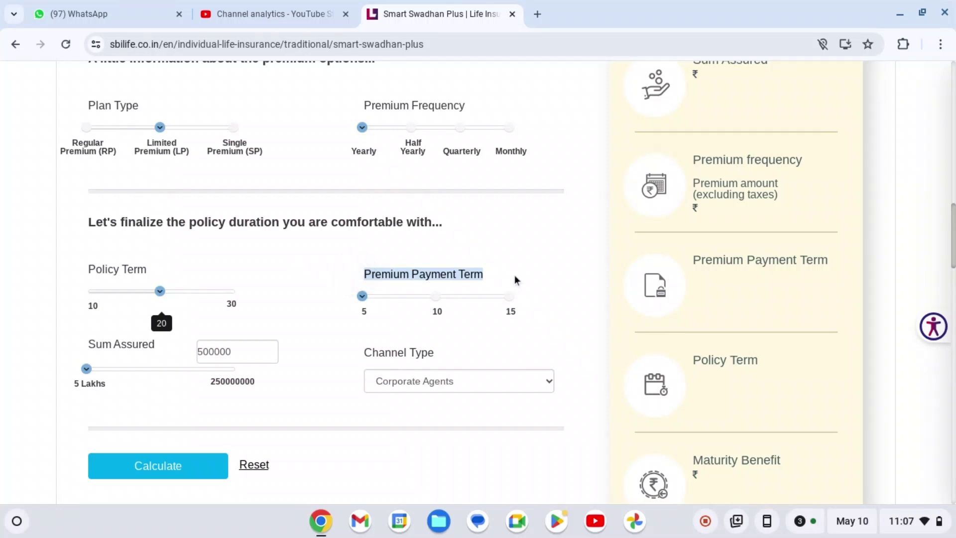
left_click_drag(86, 271, 156, 269)
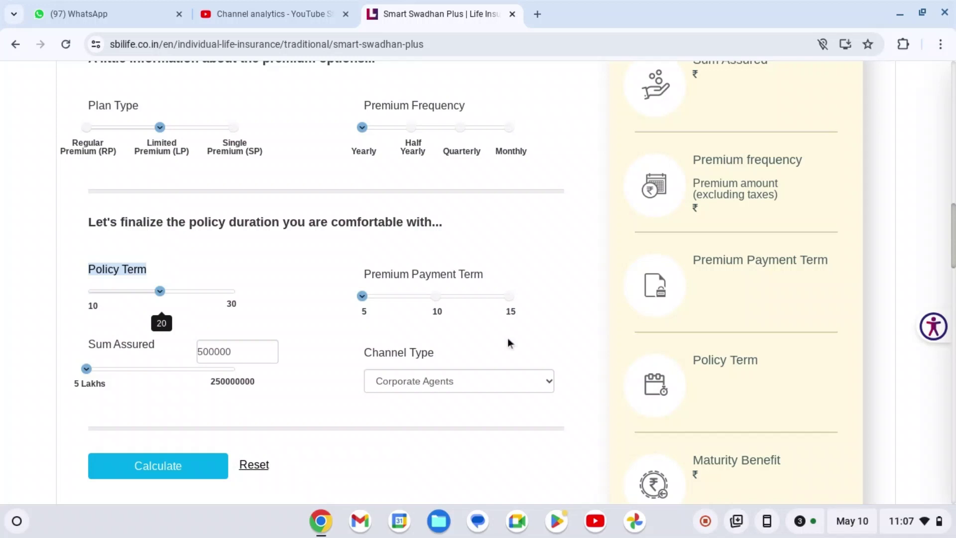
left_click(512, 297)
Set the sum assured to 2500000
left_click_drag(90, 344, 157, 351)
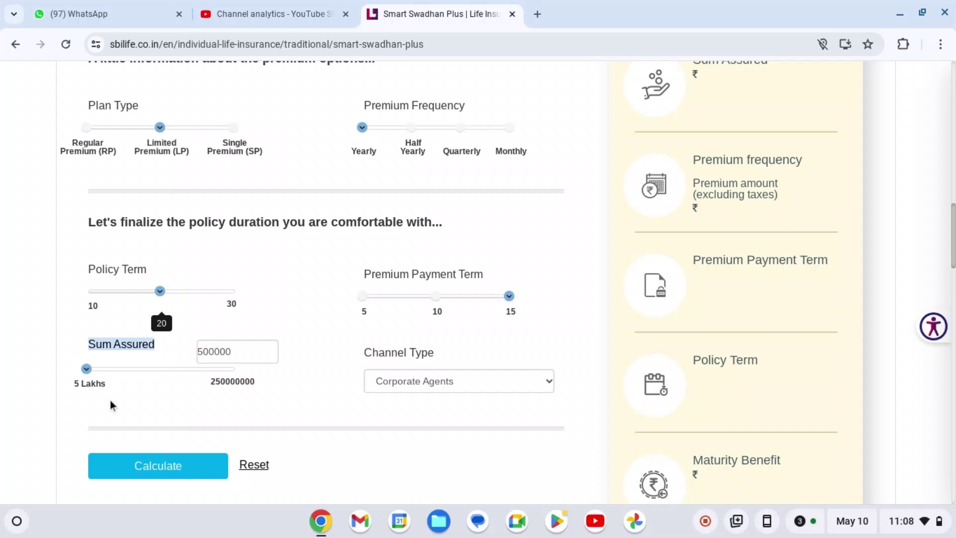
left_click(246, 353)
key("BackSpace")
key("BackSpace")
key("BackSpace")
key("BackSpace")
key("BackSpace")
key("BackSpace")
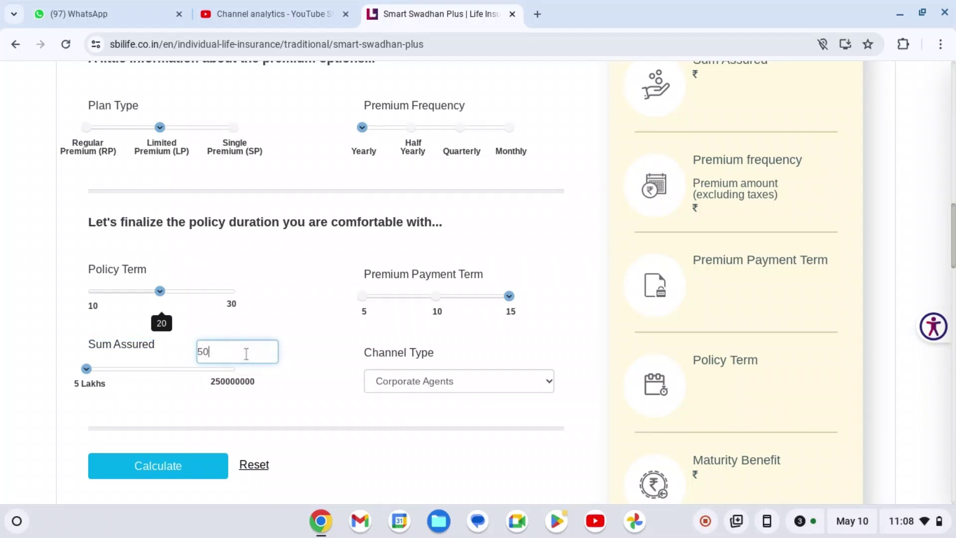
type("2500000")
Set the channel type to Individual Agents, calculate the premium and dismiss the result message
left_click(549, 384)
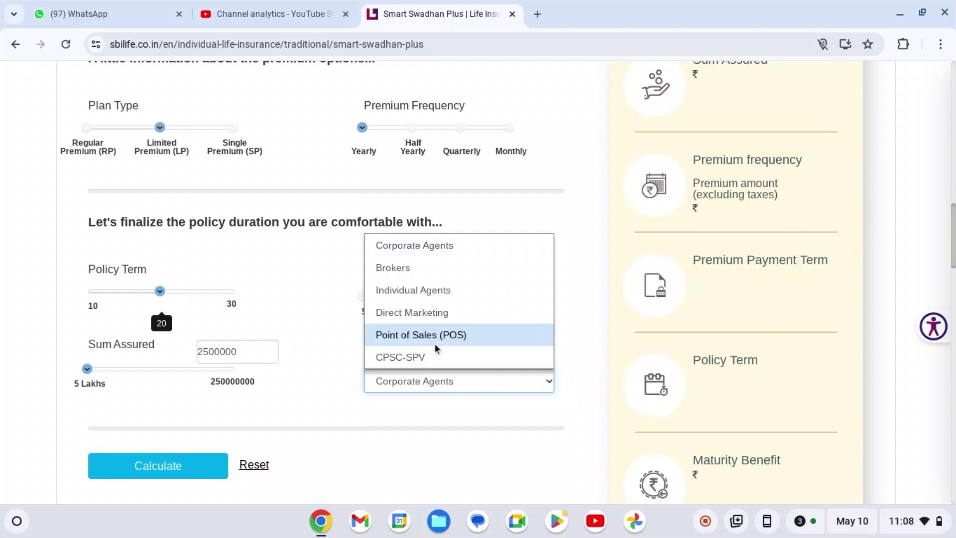
left_click(405, 290)
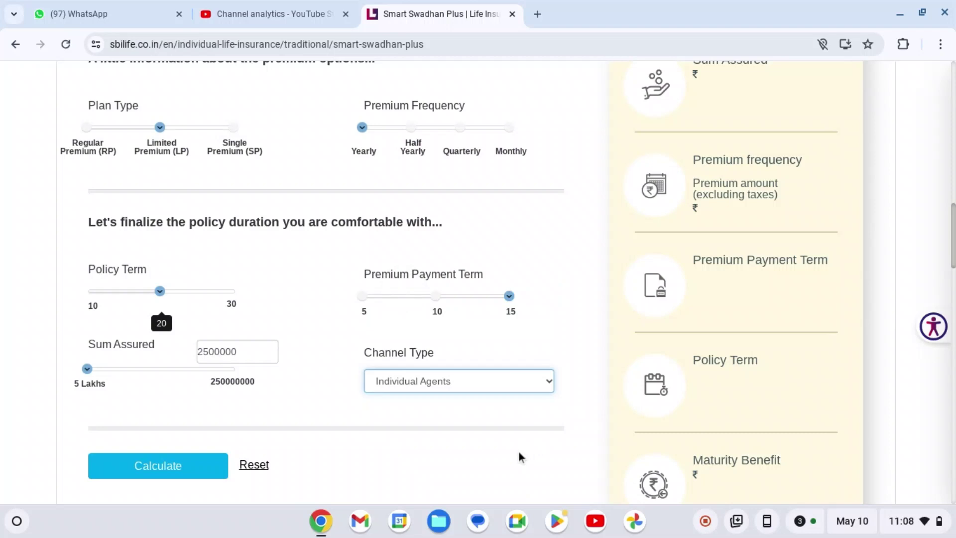
left_click(176, 475)
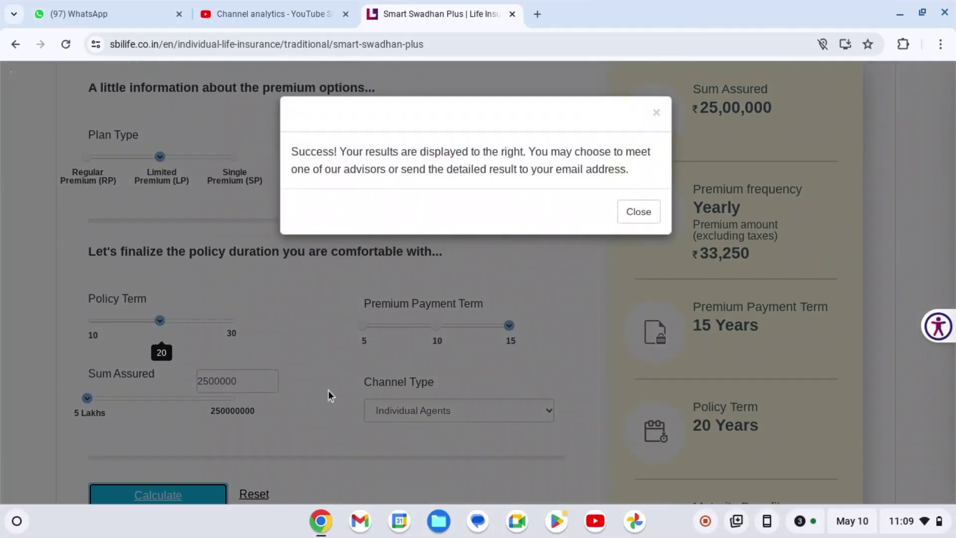
left_click(642, 218)
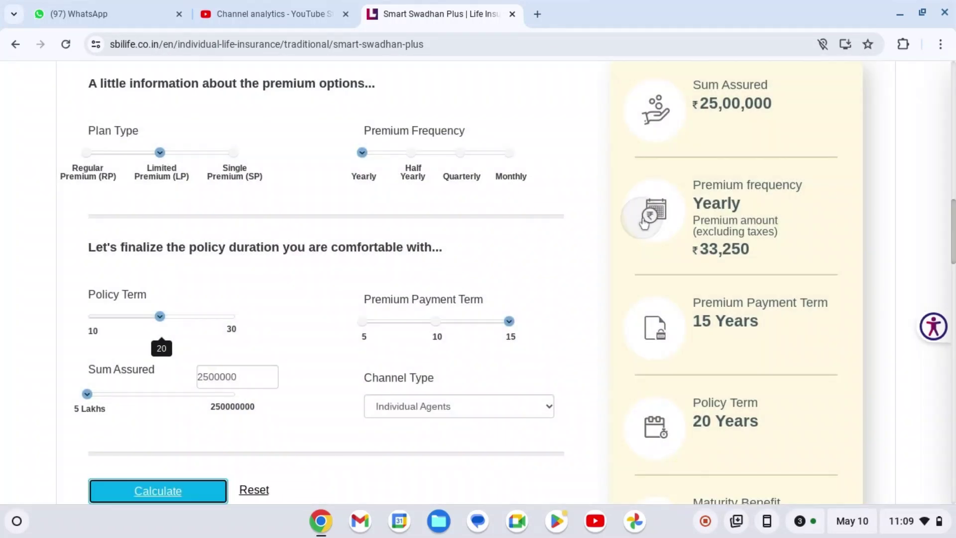
Examine the calculated sum assured, premium frequency, premium amount, premium payment term and policy term in the results summary
scroll(953, 232, "up", 1)
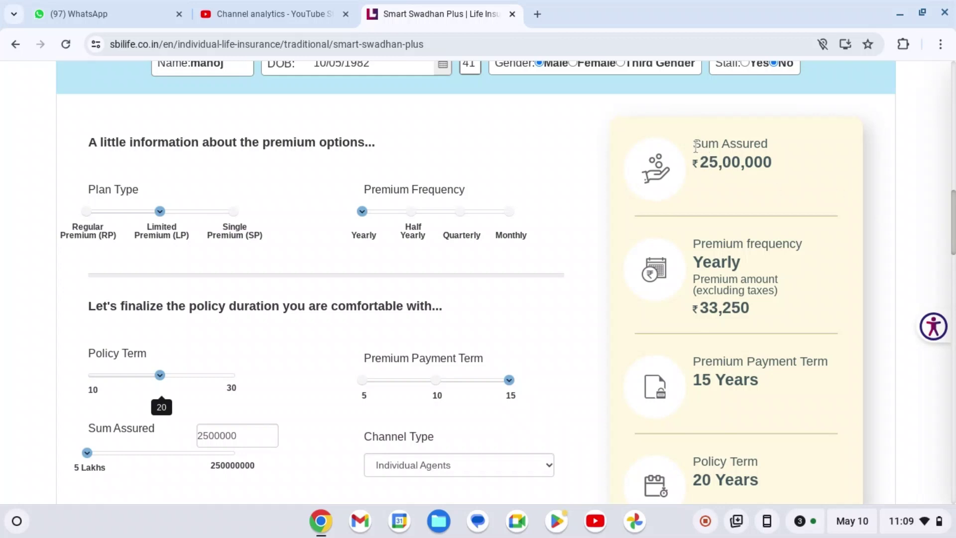
left_click_drag(694, 144, 780, 146)
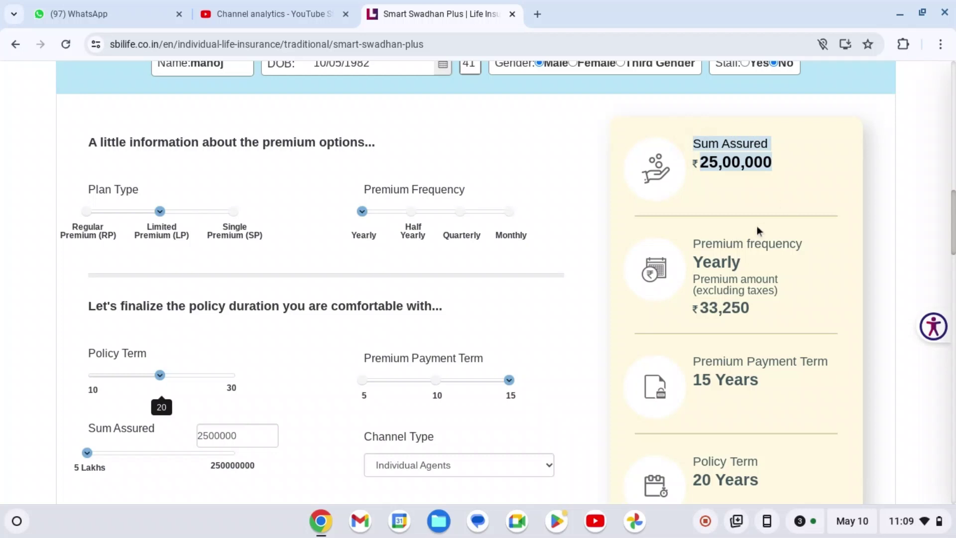
left_click_drag(696, 260, 742, 262)
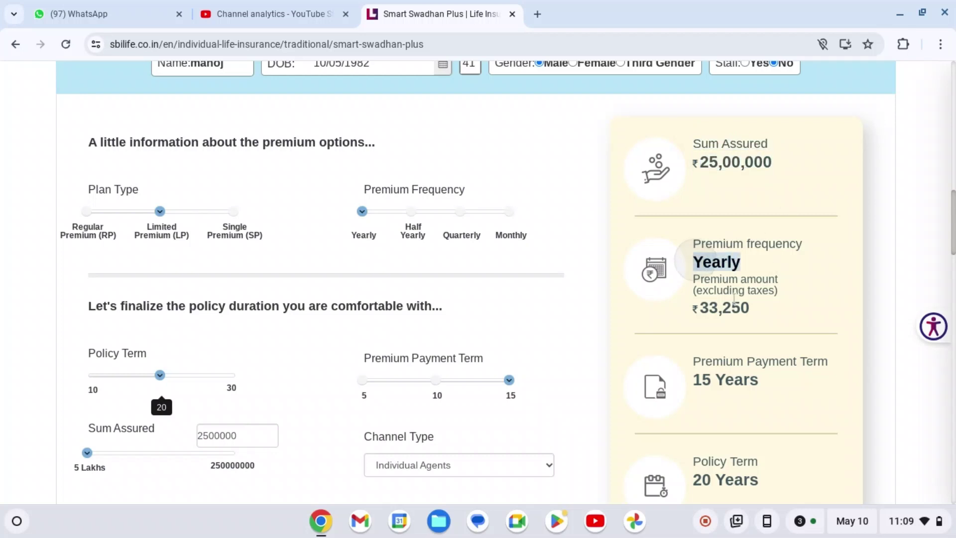
left_click_drag(700, 309, 752, 307)
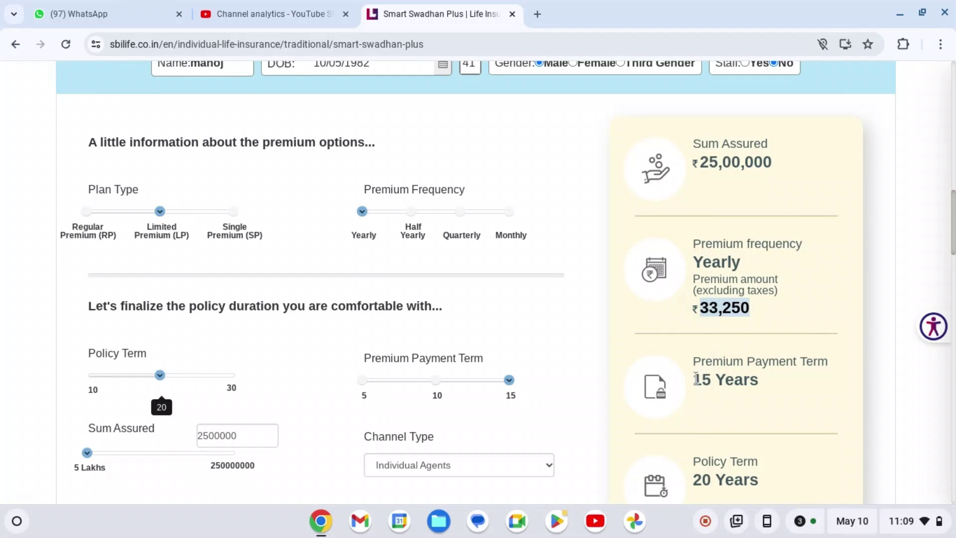
left_click_drag(695, 378, 759, 378)
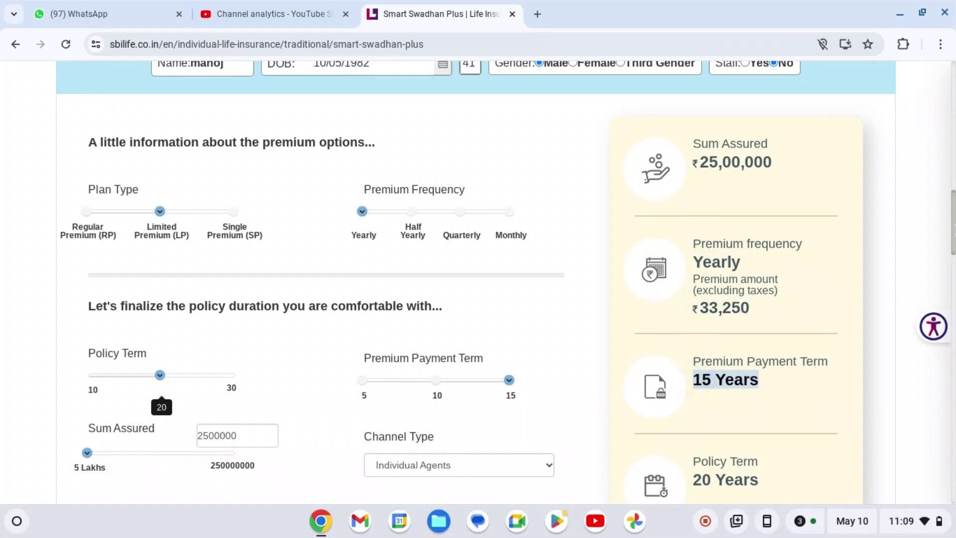
scroll(506, 282, "down", 2)
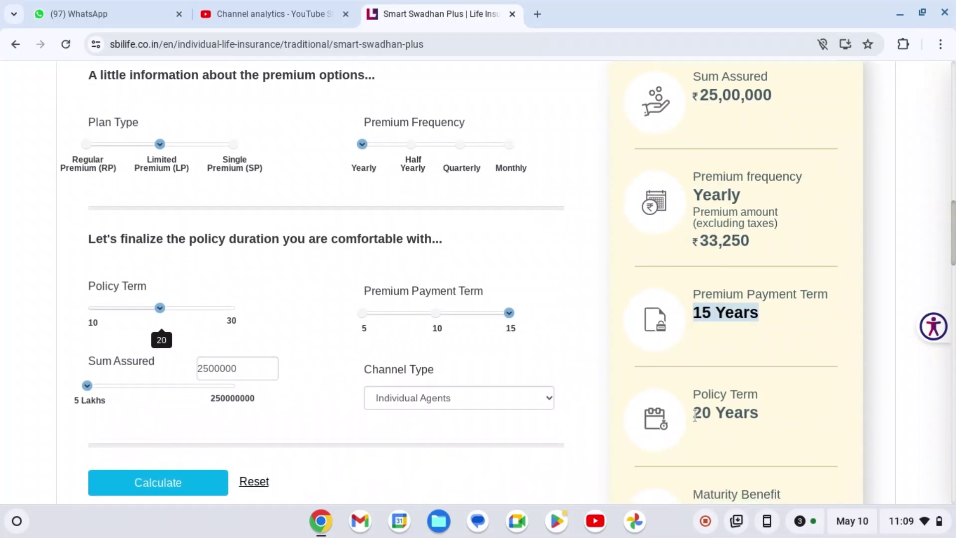
left_click_drag(695, 416, 779, 414)
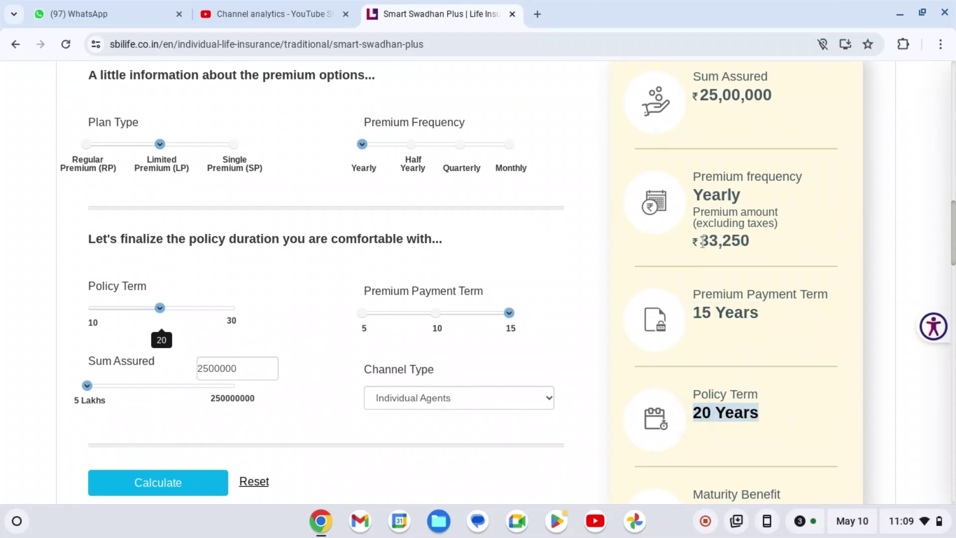
left_click_drag(701, 242, 758, 239)
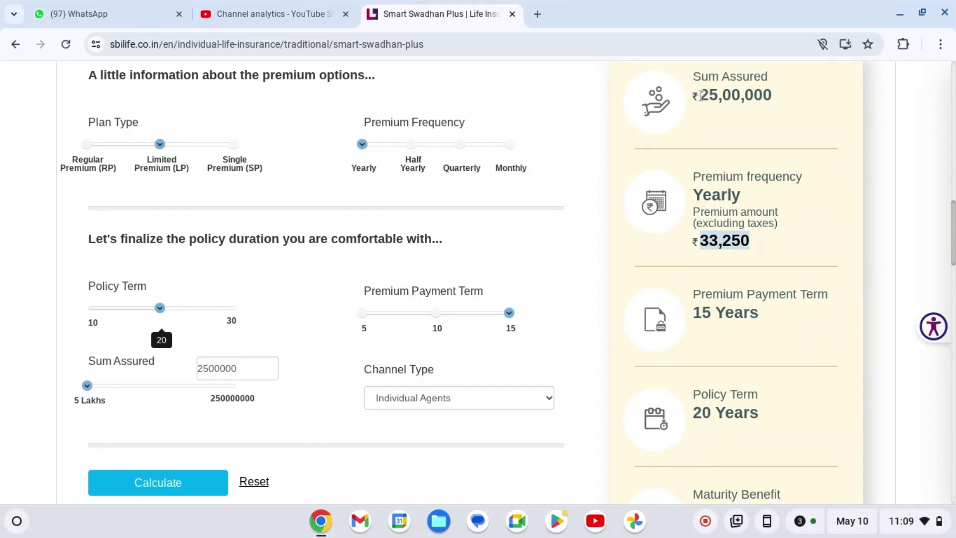
left_click_drag(700, 95, 777, 99)
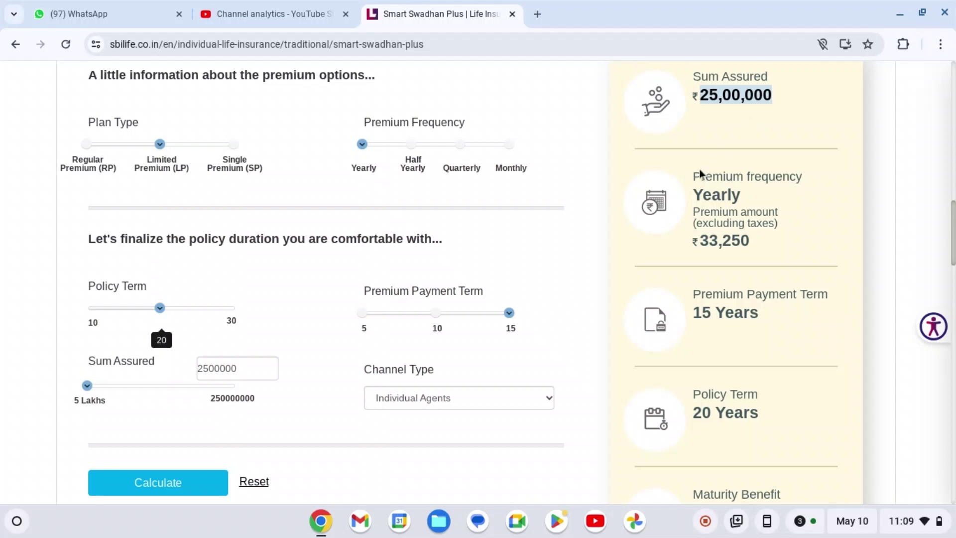
triple_click(693, 311)
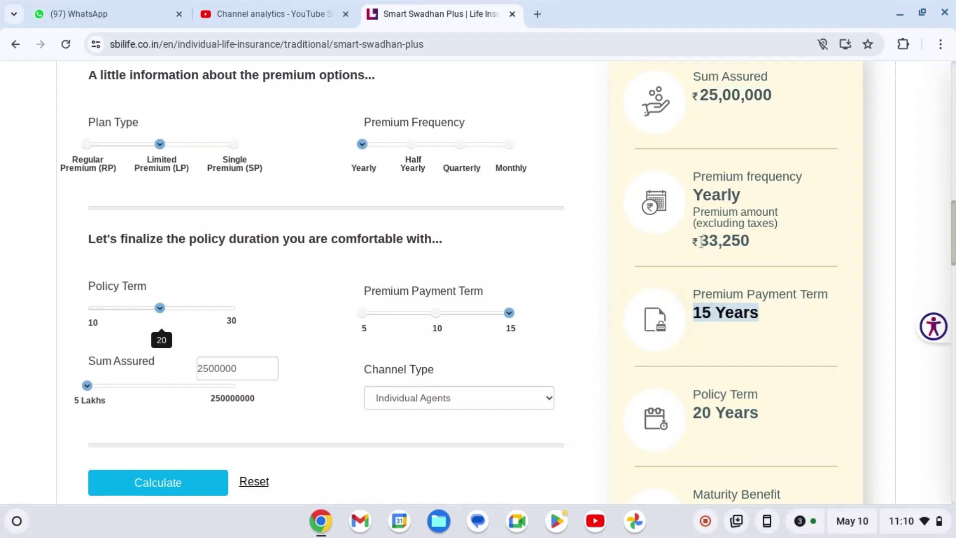
Examine the premium amount, policy term and maturity benefit calculated for the 15-year premium payment term
left_click_drag(701, 240, 774, 241)
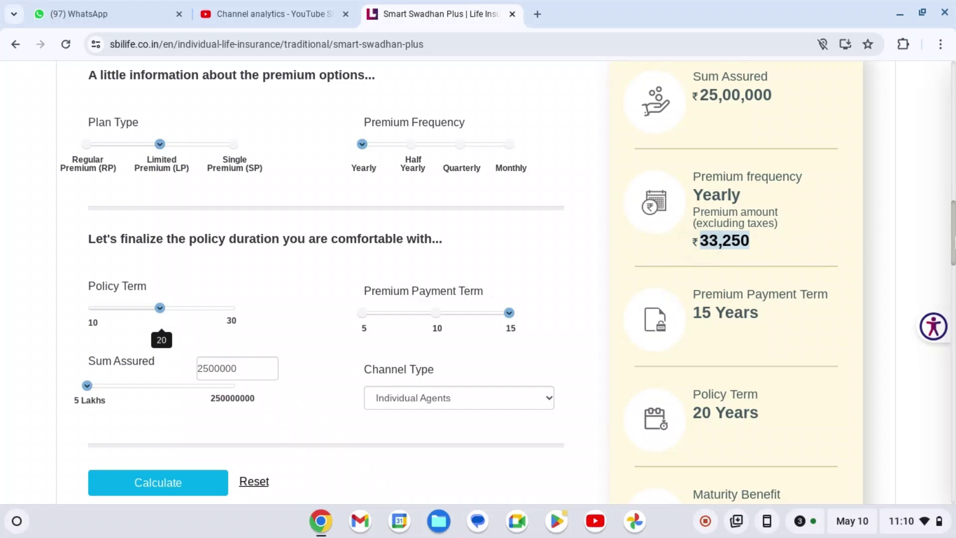
scroll(508, 282, "down", 3)
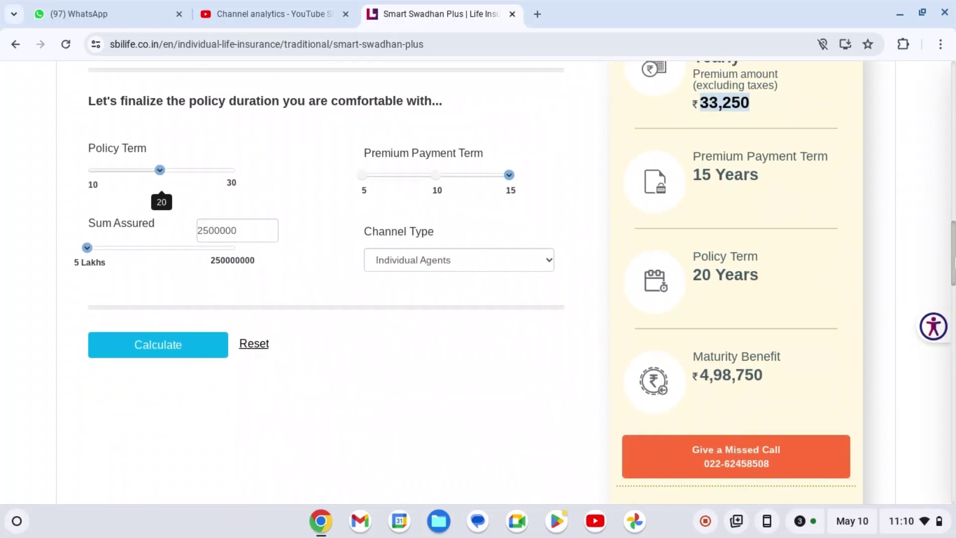
left_click_drag(695, 278, 765, 282)
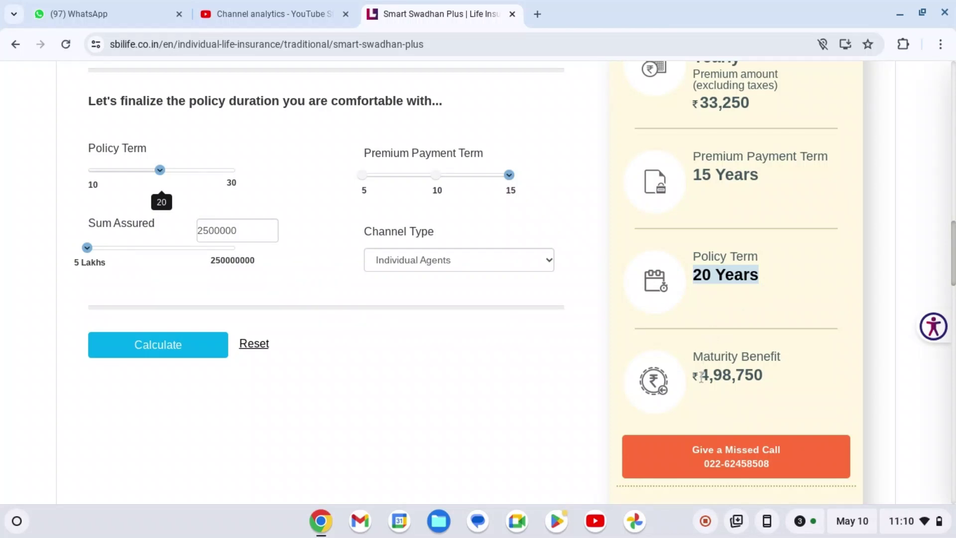
left_click_drag(701, 377, 752, 377)
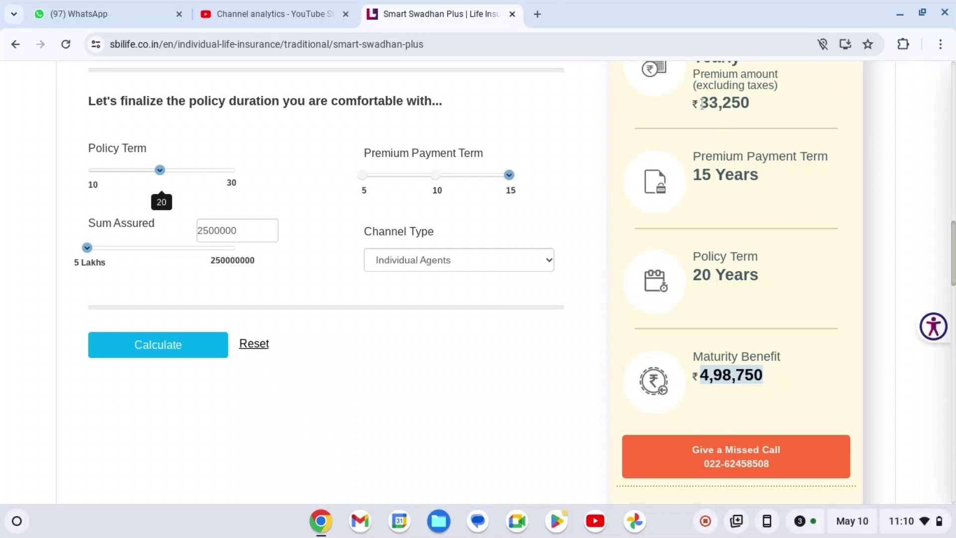
left_click_drag(699, 103, 784, 110)
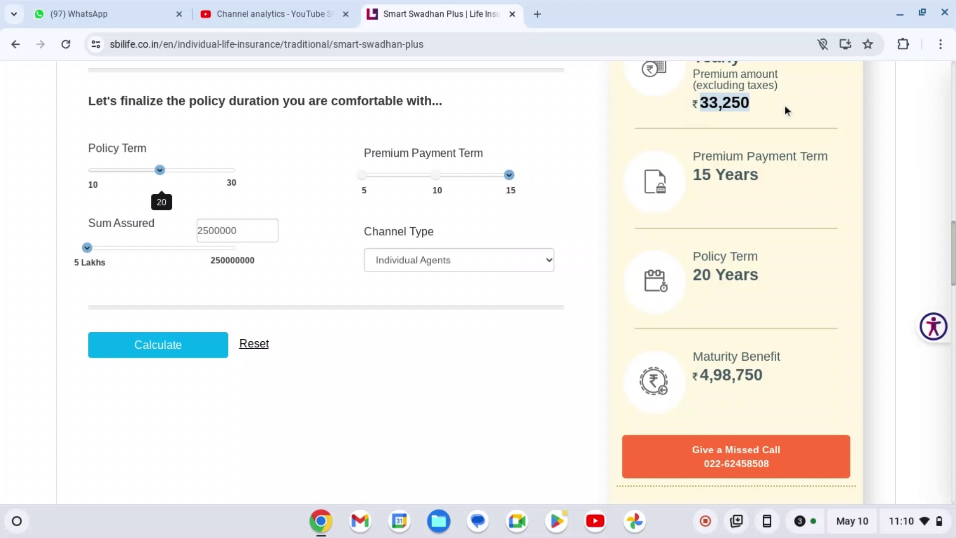
Set the premium payment term to 10 years and recalculate the premium
left_click(435, 175)
Examine the recalculated premium payment term, premium amount, policy term, sum assured and maturity benefit in the results summary
scroll(435, 176, "up", 3)
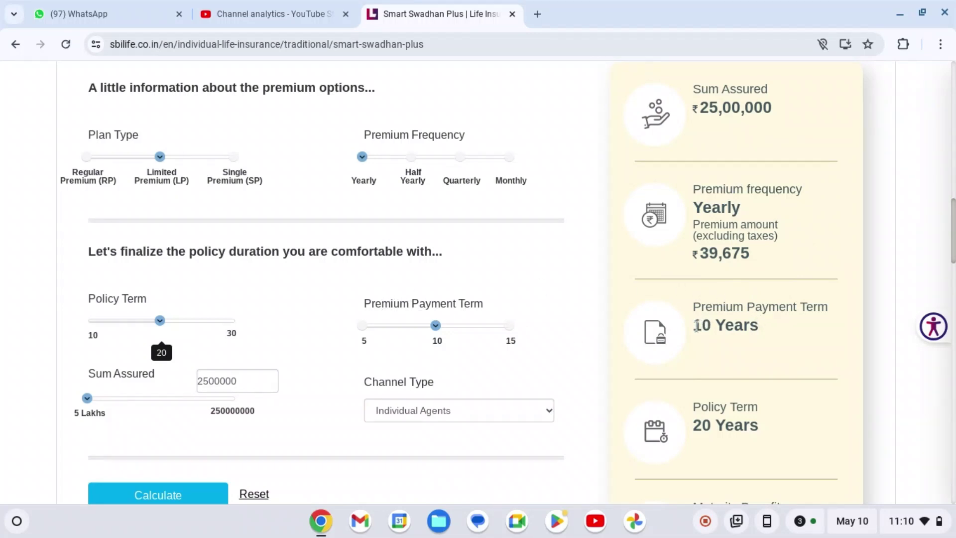
left_click_drag(696, 327, 762, 327)
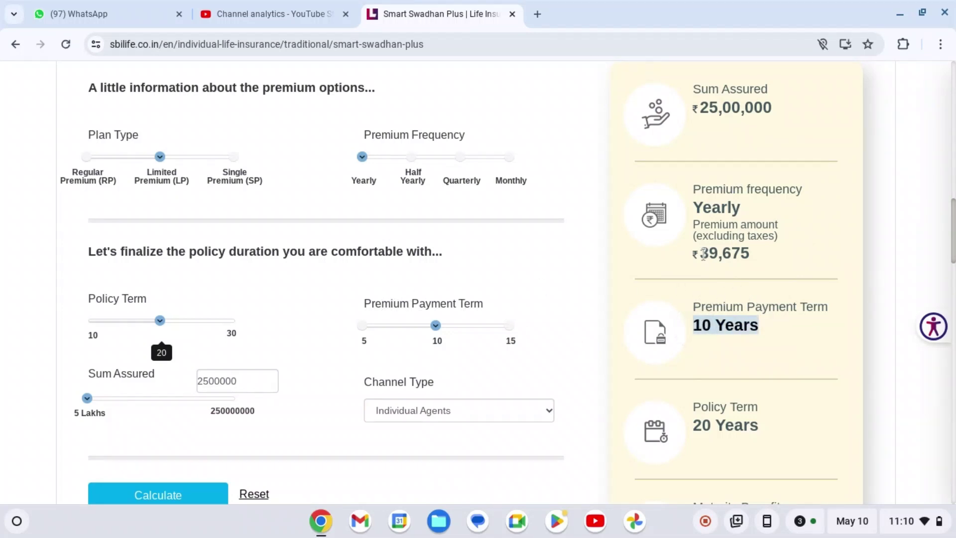
left_click_drag(703, 253, 754, 253)
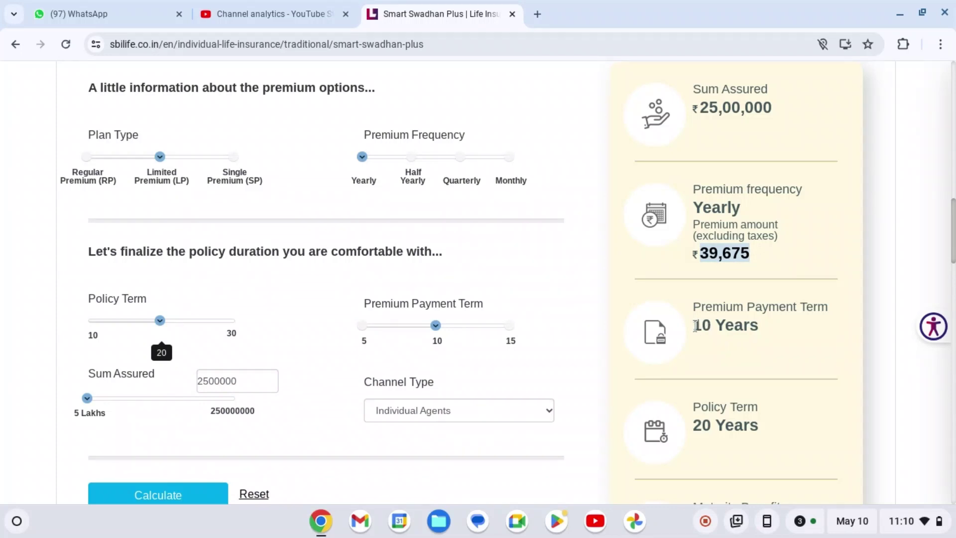
left_click_drag(695, 325, 771, 325)
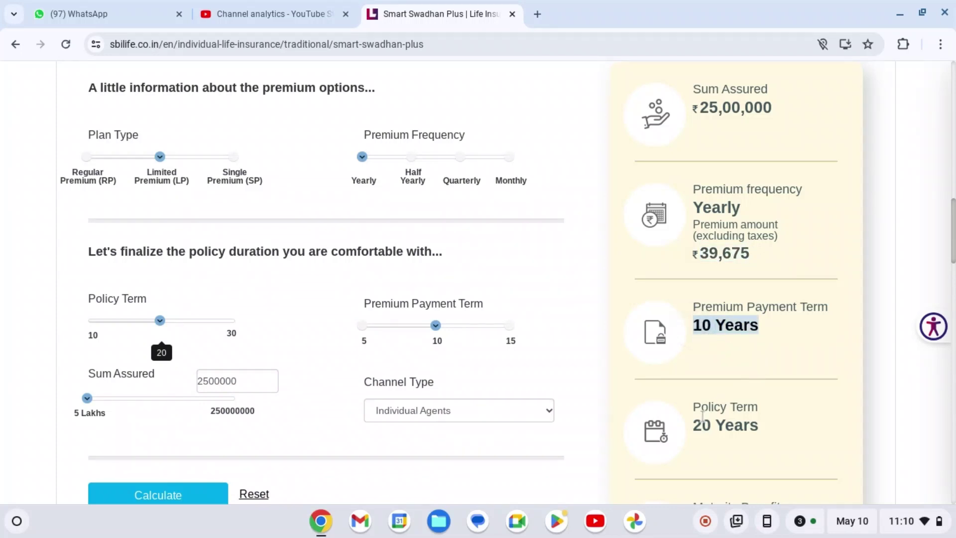
left_click_drag(696, 424, 813, 425)
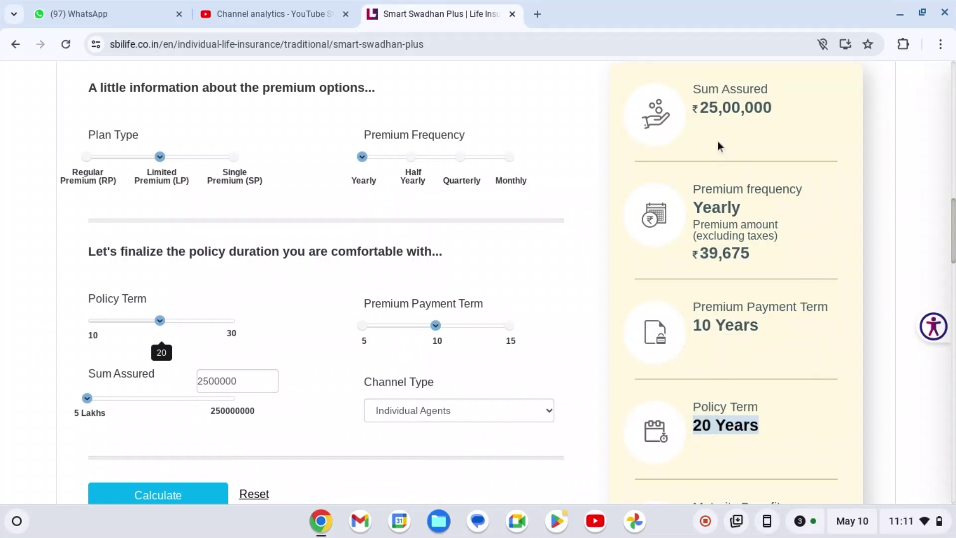
left_click_drag(701, 108, 793, 110)
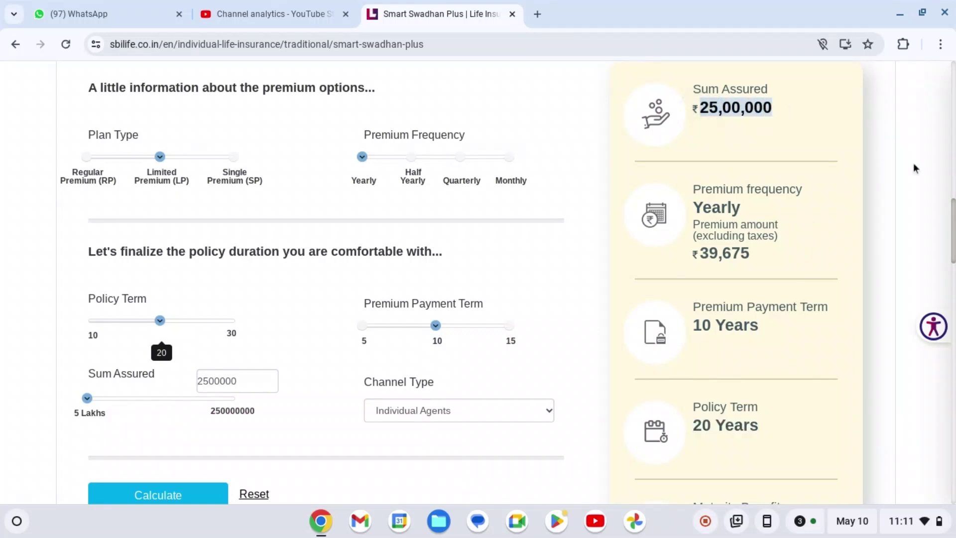
scroll(951, 215, "down", 1)
scroll(950, 215, "down", 2)
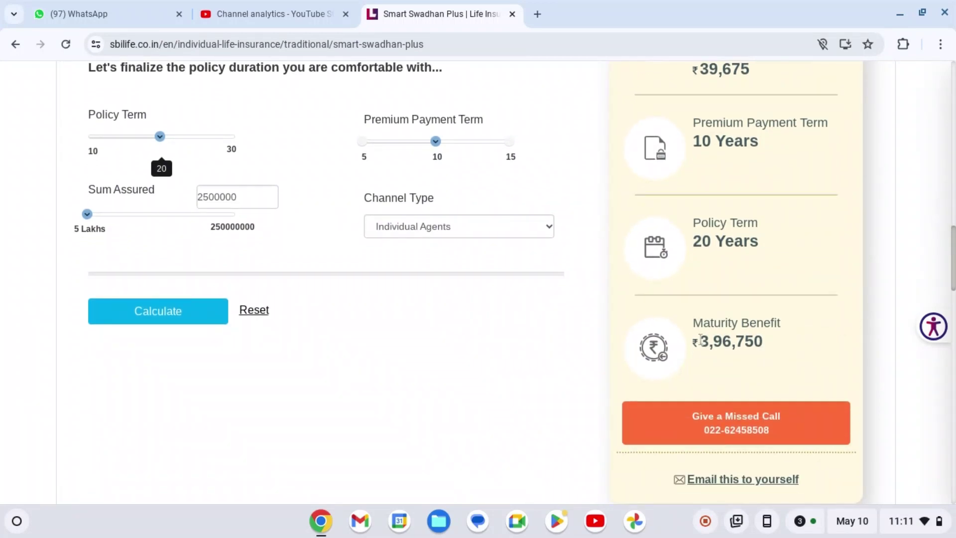
left_click_drag(700, 340, 770, 344)
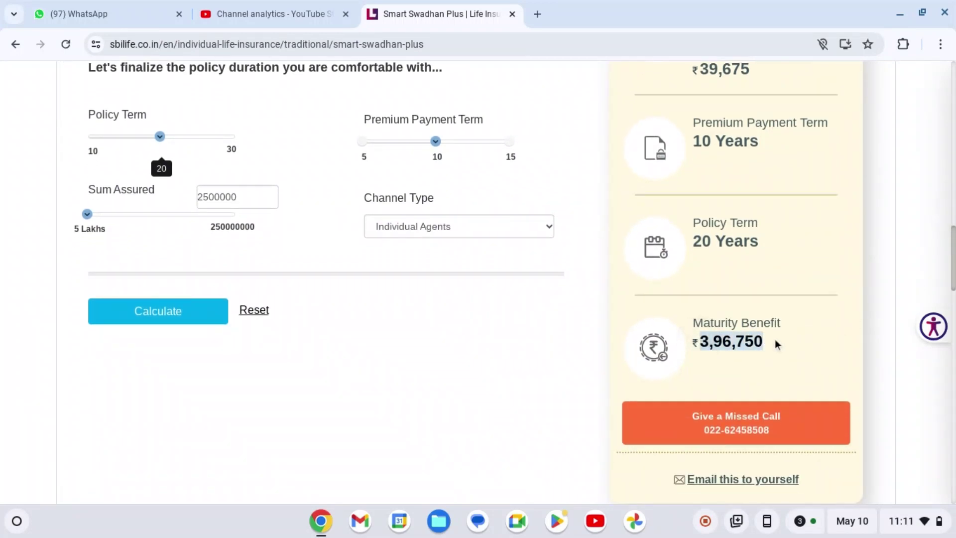